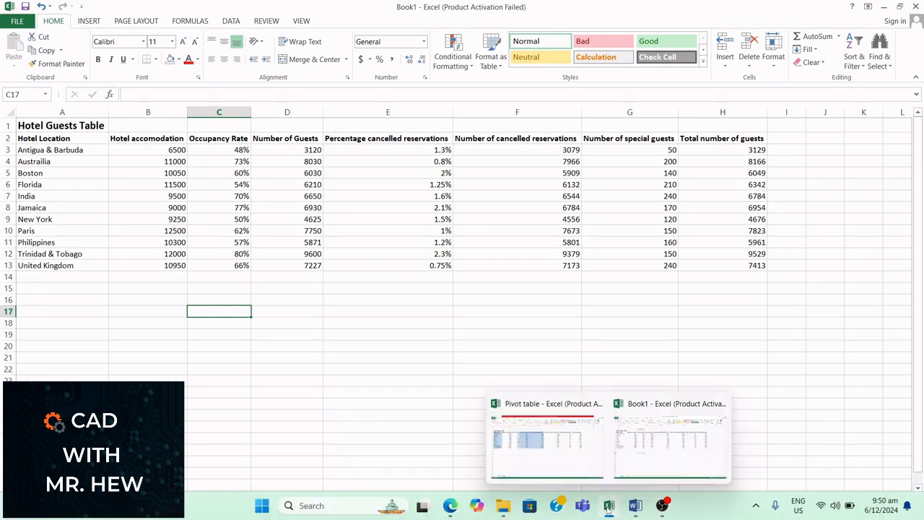
Switch to the Pivot table workbook containing the Hotel Guests Table
click(562, 450)
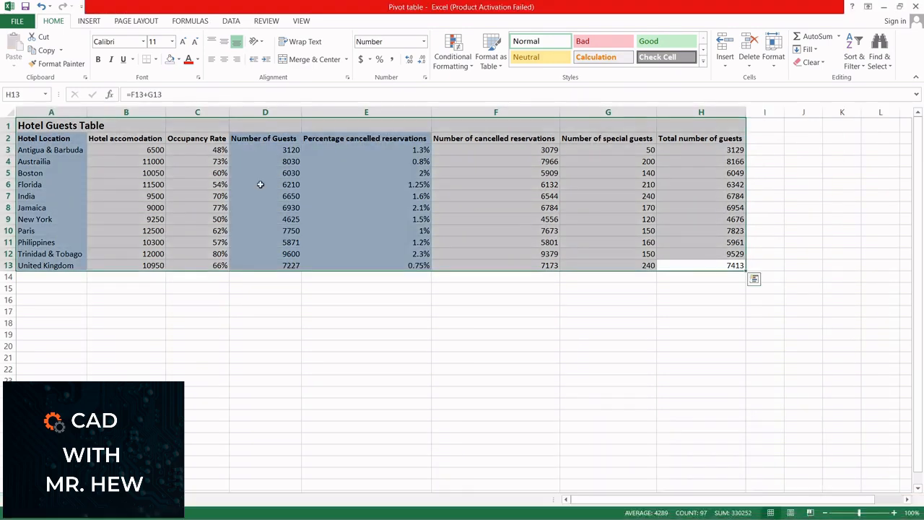
click(183, 310)
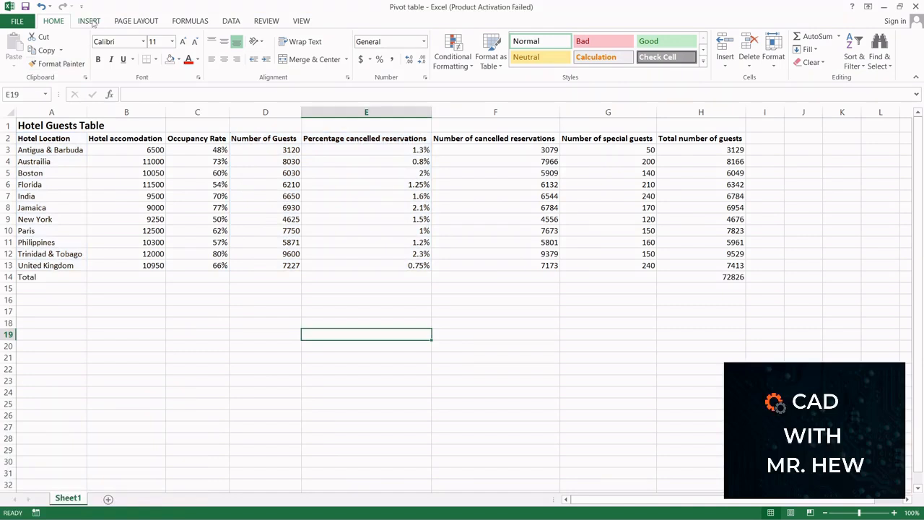
Start a new PivotTable and set its source range to Sheet1!$A$2:$H$13, the whole Hotel Guests Table
click(90, 22)
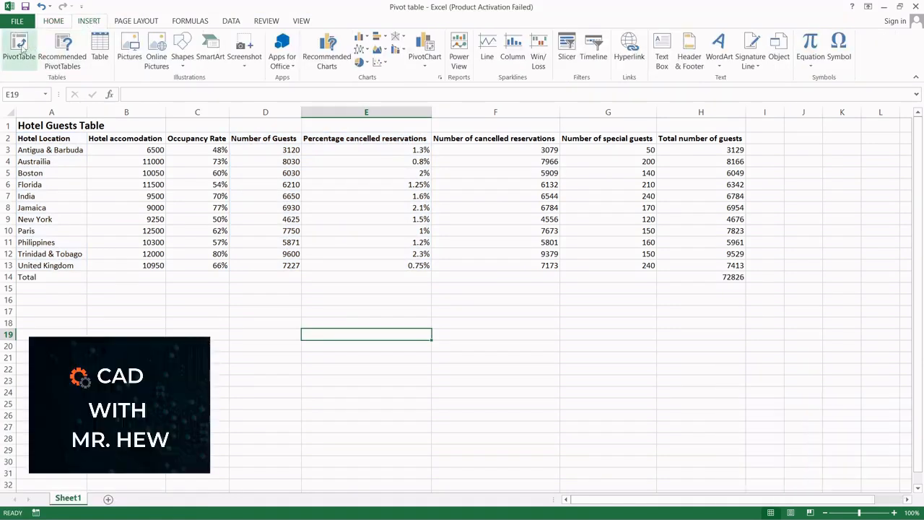
click(22, 49)
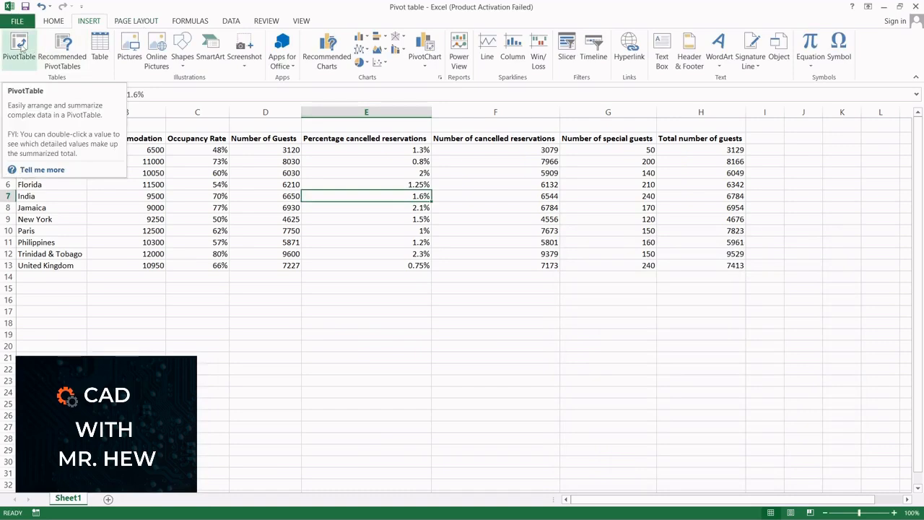
click(22, 47)
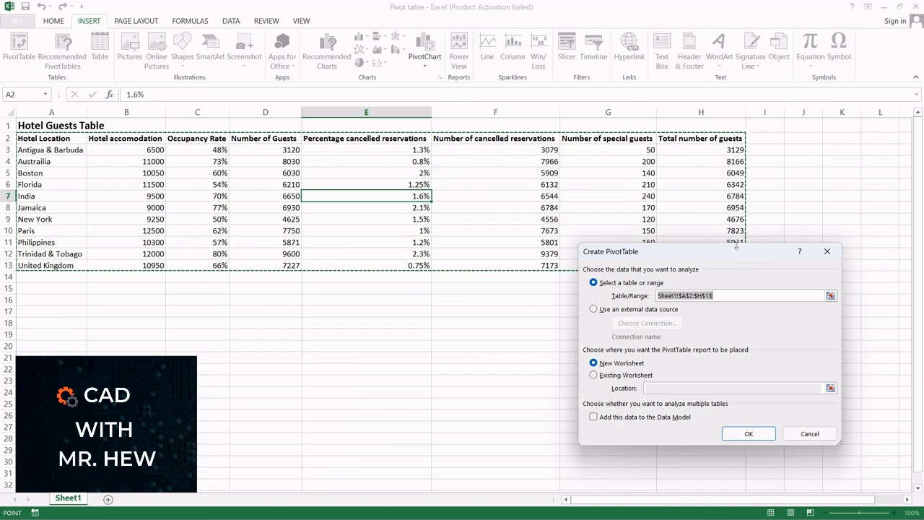
click(830, 295)
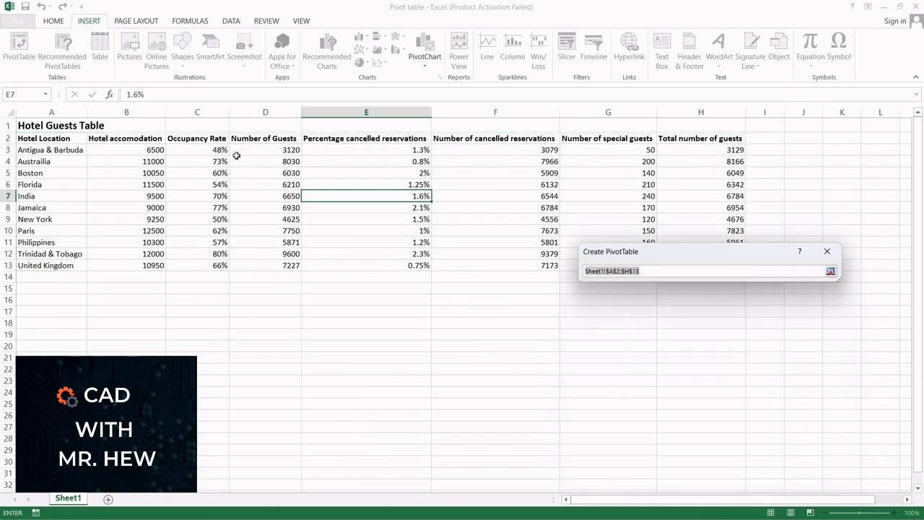
drag(54, 138, 680, 268)
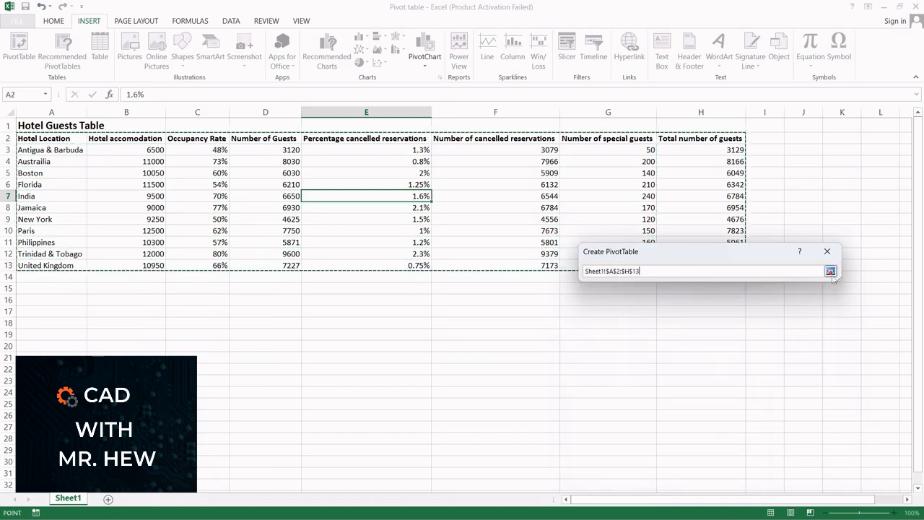
click(831, 272)
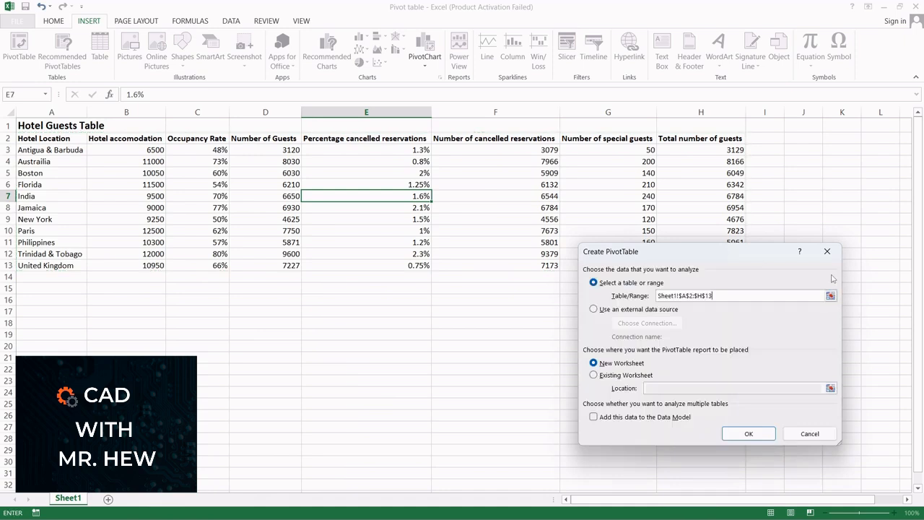
Place the PivotTable report on a new worksheet and confirm the dialog
click(593, 376)
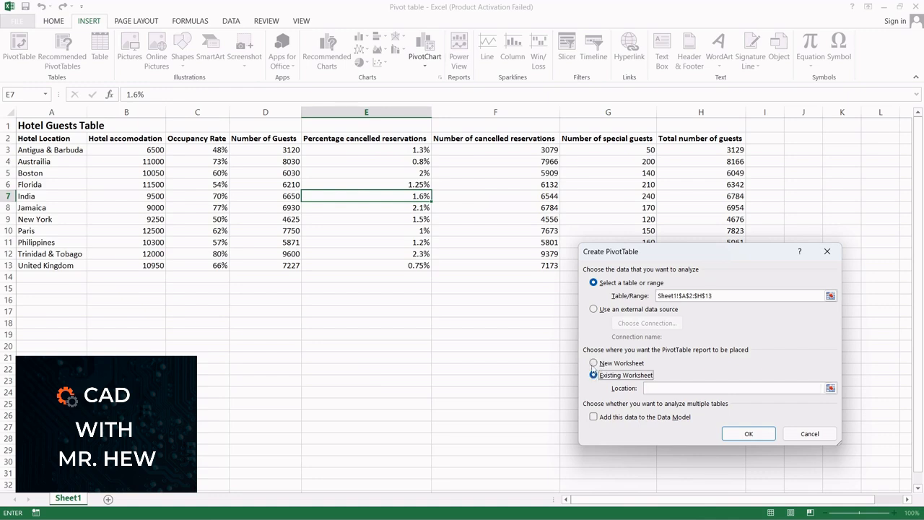
click(593, 363)
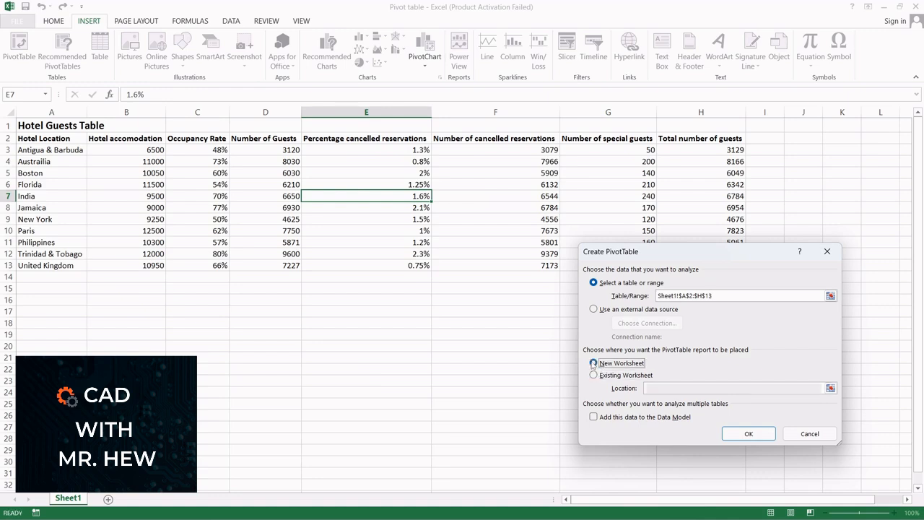
click(749, 434)
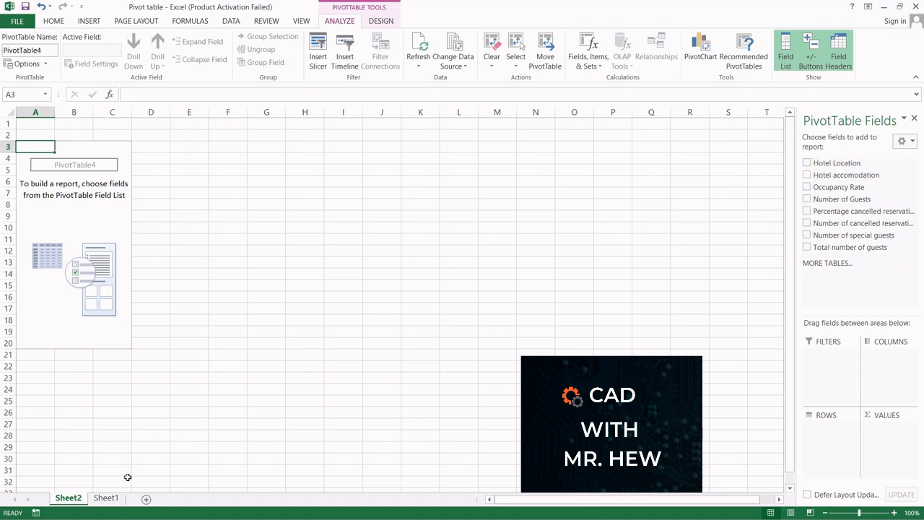
Review the source columns on Sheet1 alongside the empty PivotTable field list on Sheet2
click(111, 503)
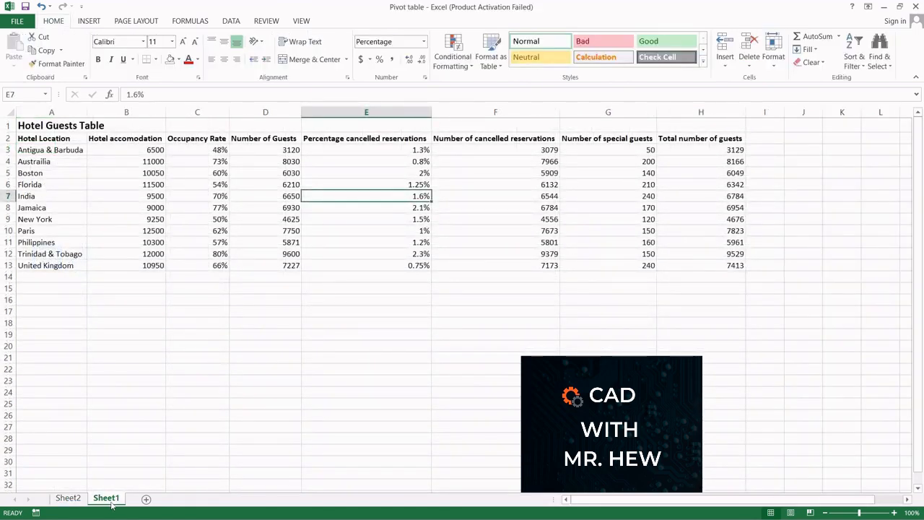
click(67, 501)
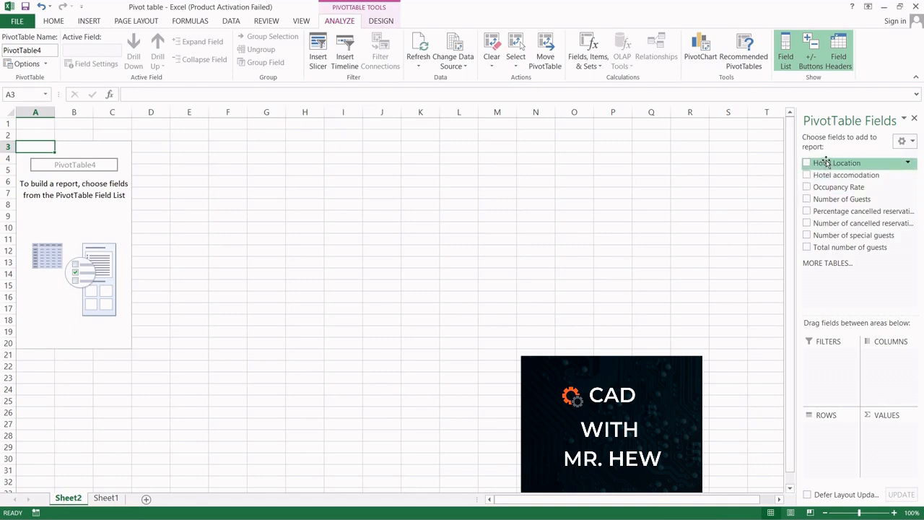
mouse_move(825, 168)
mouse_down()
mouse_move(817, 272)
mouse_move(823, 164)
mouse_up()
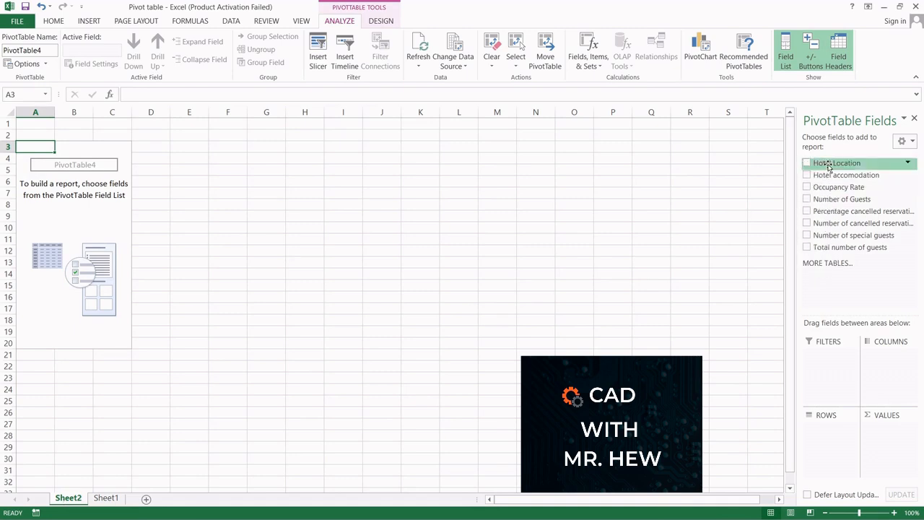
click(108, 500)
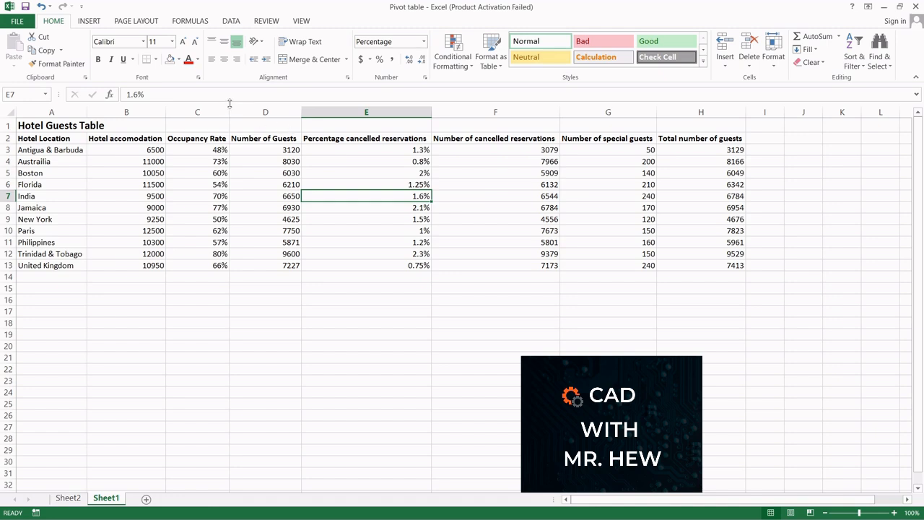
click(29, 140)
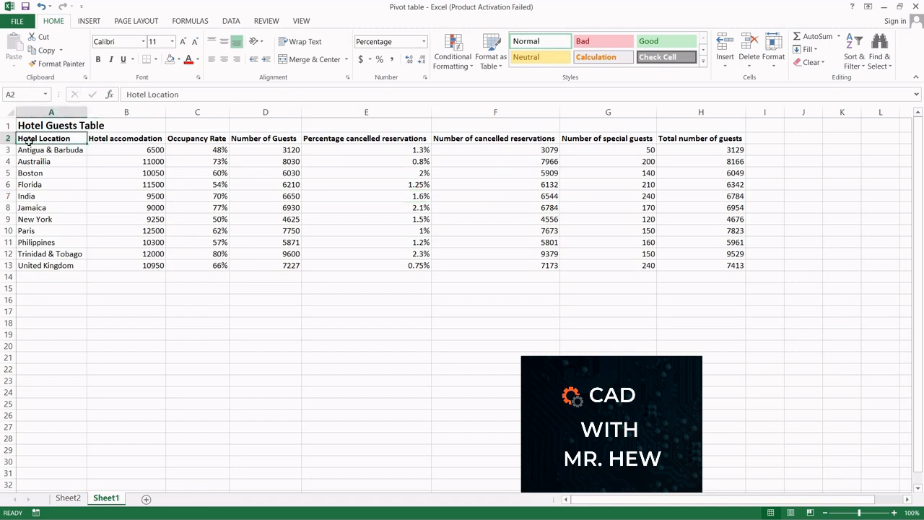
drag(29, 141, 35, 265)
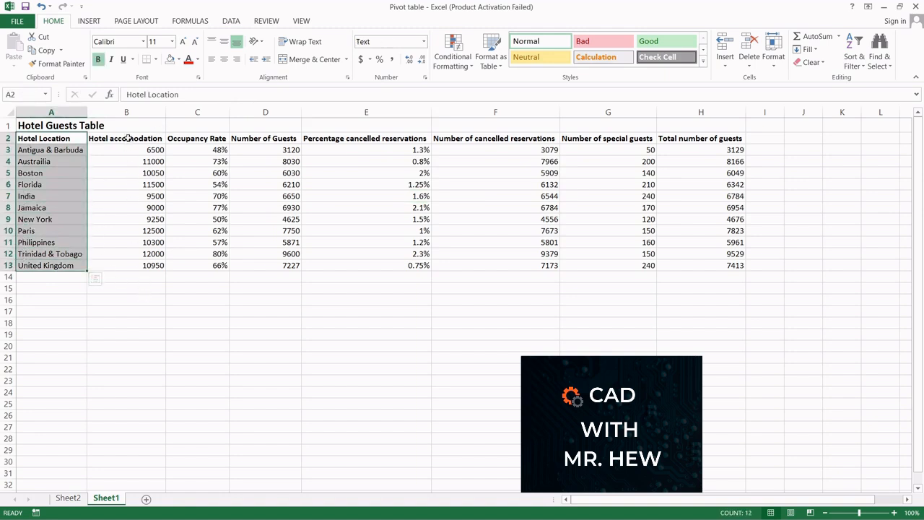
drag(127, 138, 135, 262)
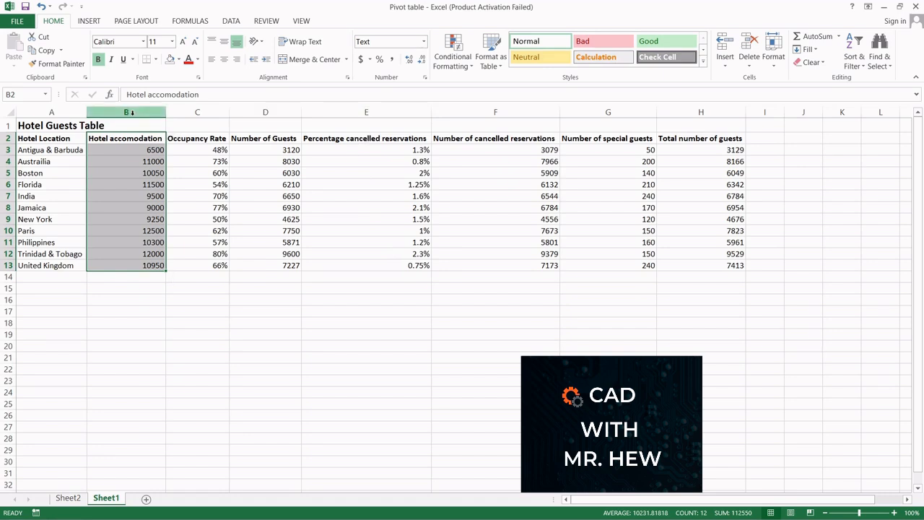
click(51, 112)
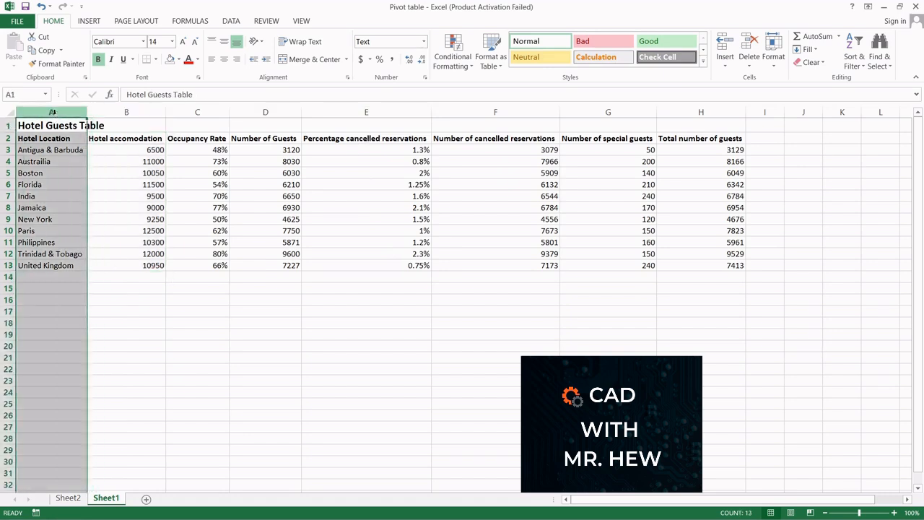
click(377, 111)
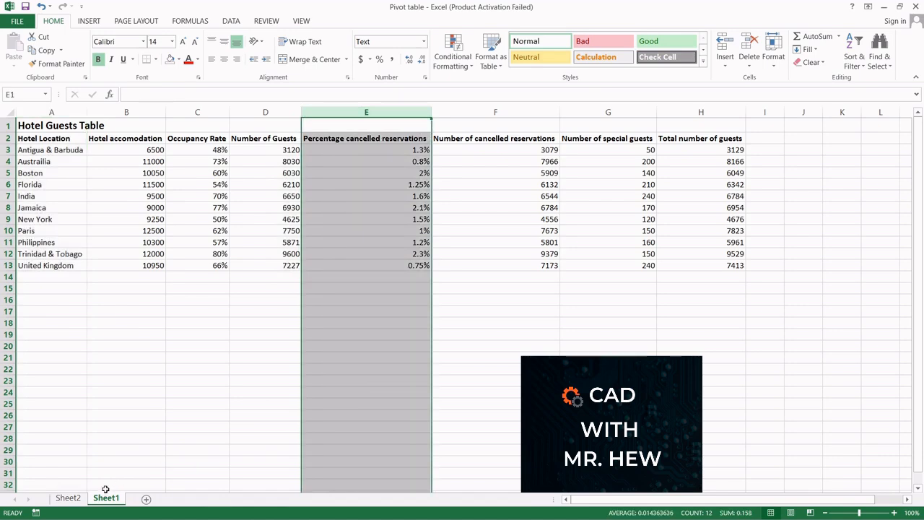
click(72, 500)
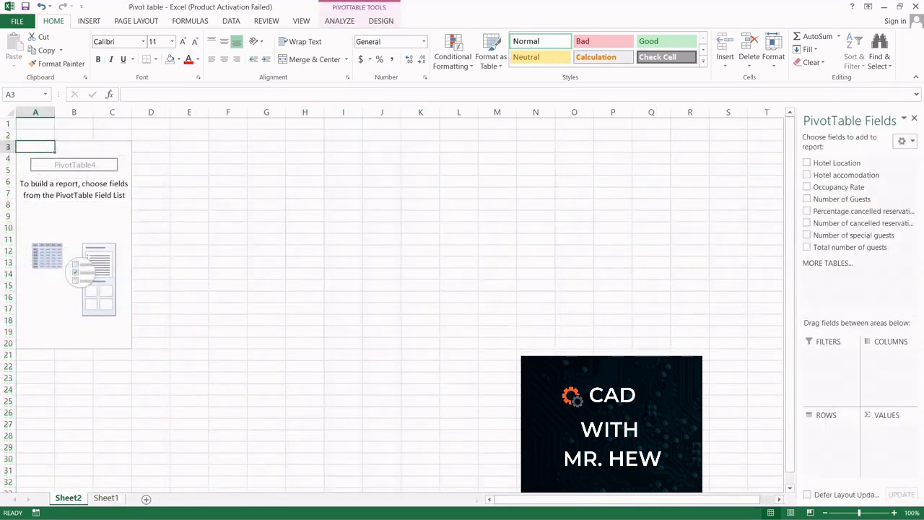
Build the pivot with Hotel Location as rows and Number of Guests and Percentage cancelled reservations as summed values
drag(839, 166, 830, 427)
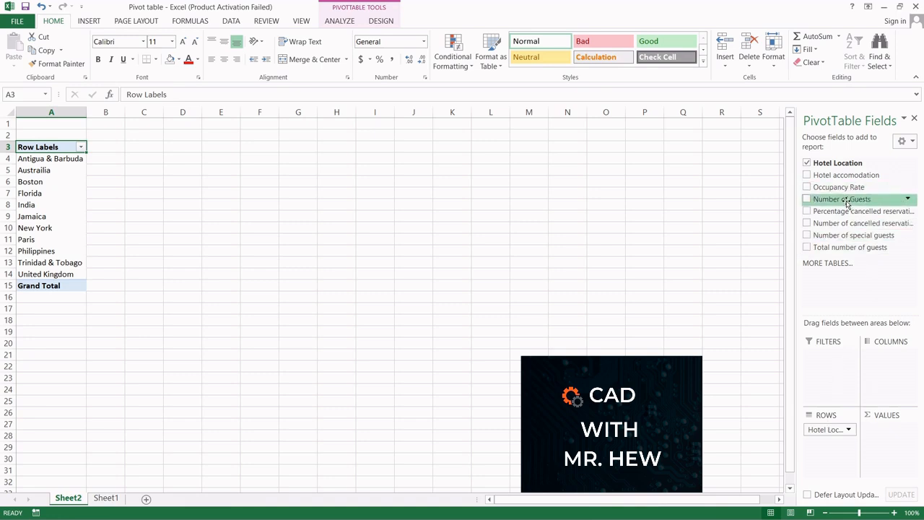
drag(848, 204, 883, 344)
drag(878, 381, 891, 431)
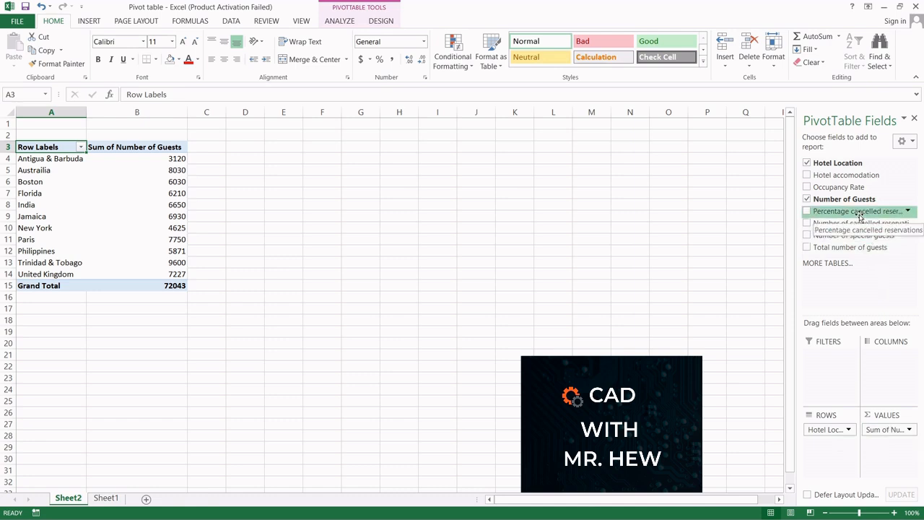
drag(859, 215, 914, 445)
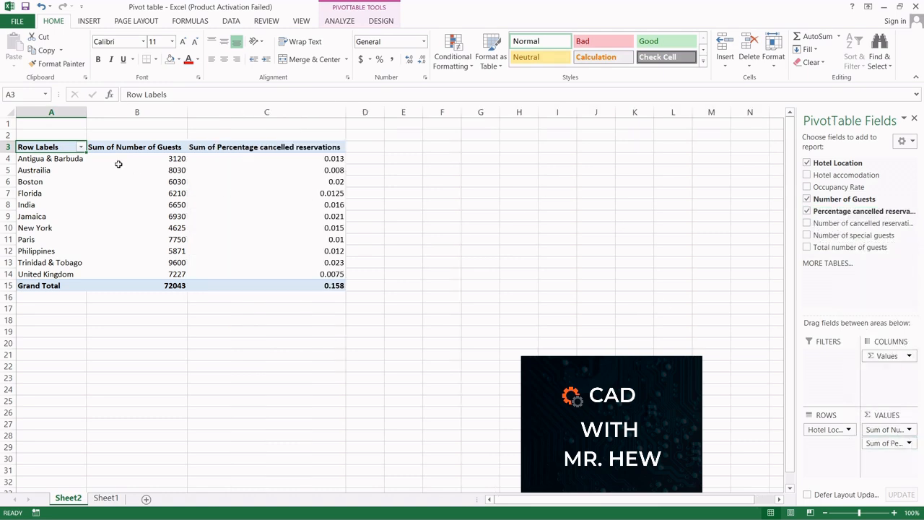
Compare the pivot table results with the source data on Sheet1
mouse_move(274, 264)
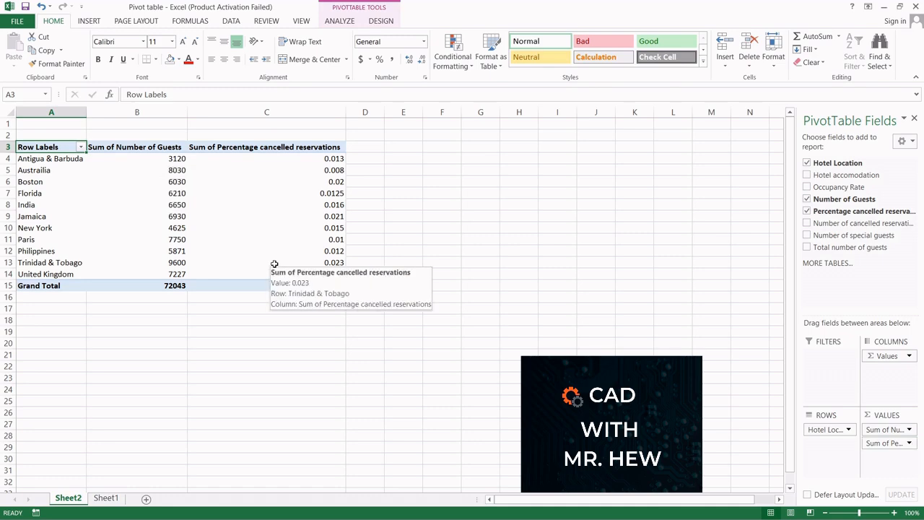
click(104, 501)
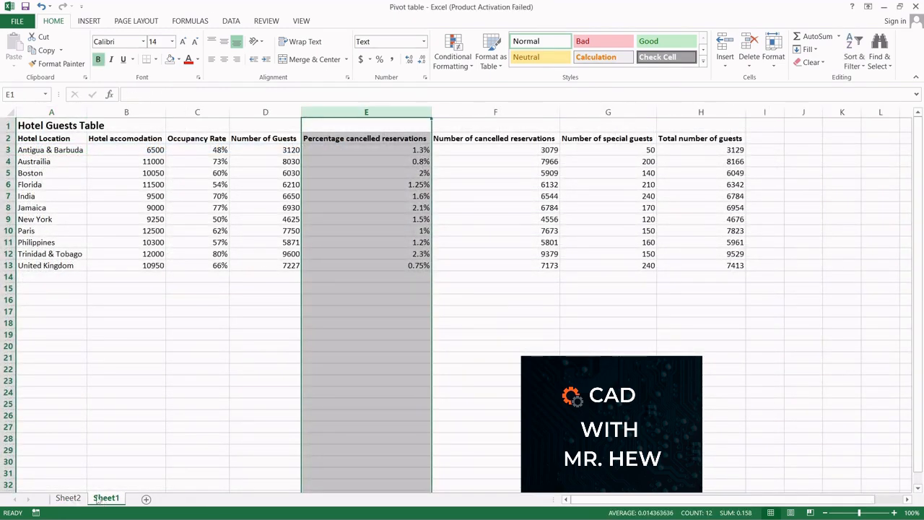
click(68, 498)
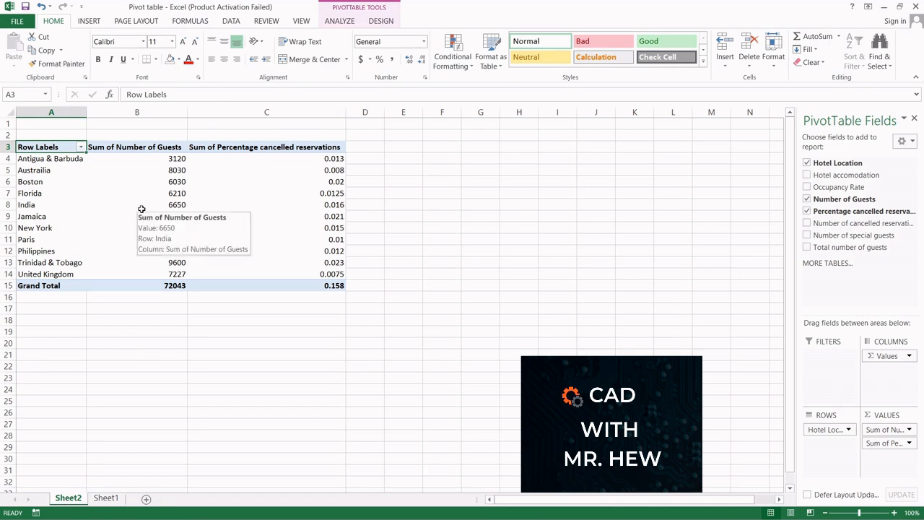
mouse_move(154, 158)
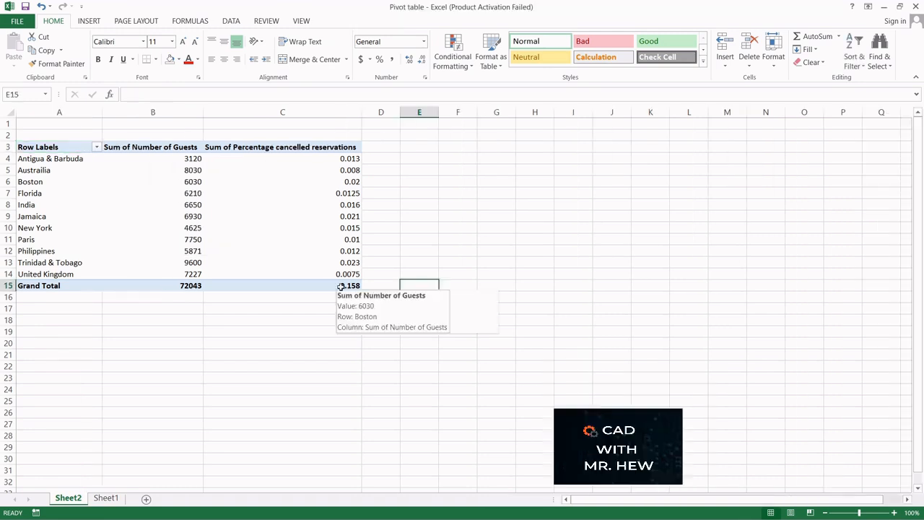
Copy the pivot table range A3:C15 and paste it into the Word document below the summary sentence
drag(333, 286, 75, 147)
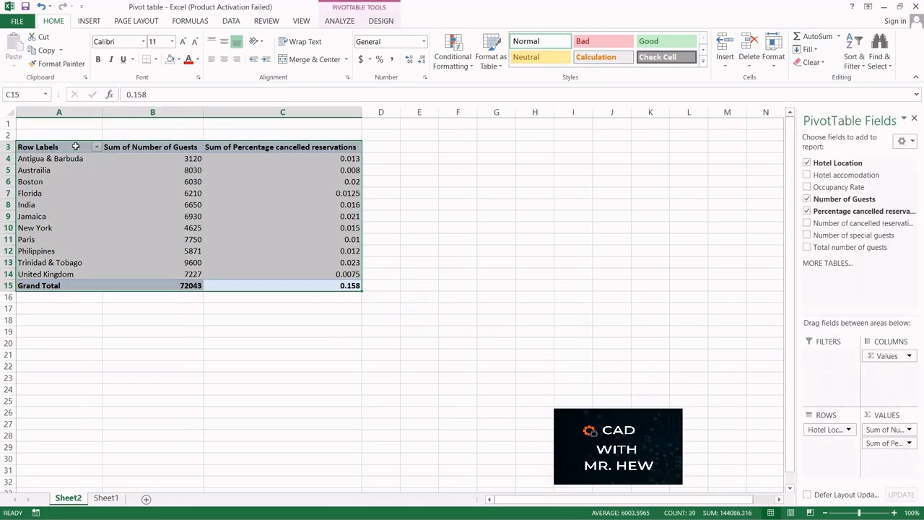
click(44, 51)
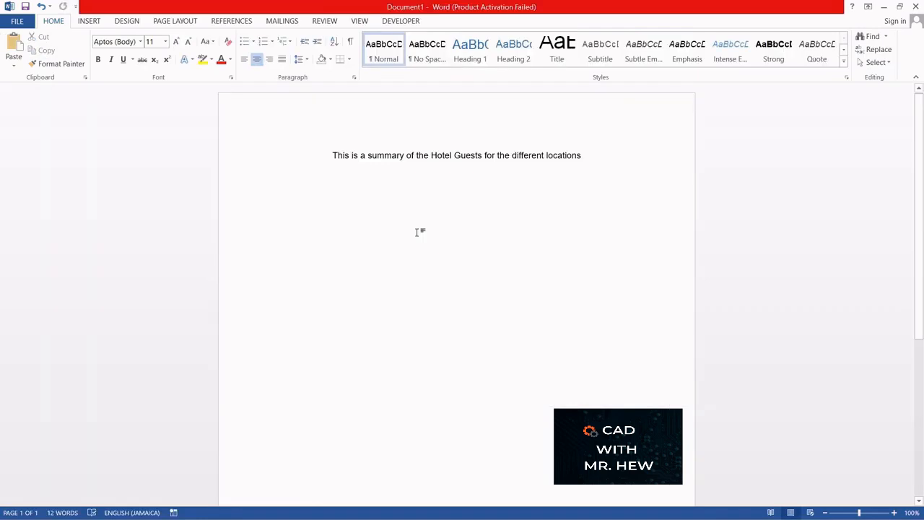
click(15, 45)
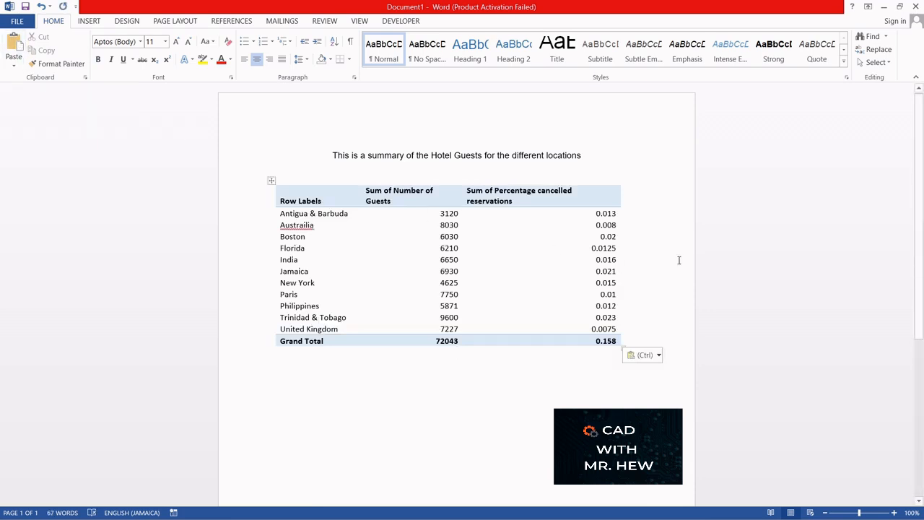
drag(845, 284, 719, 222)
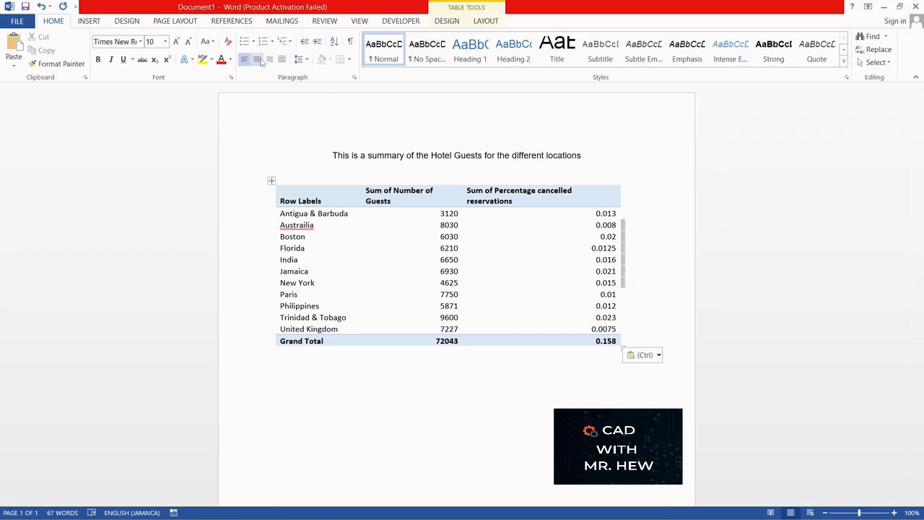
click(258, 61)
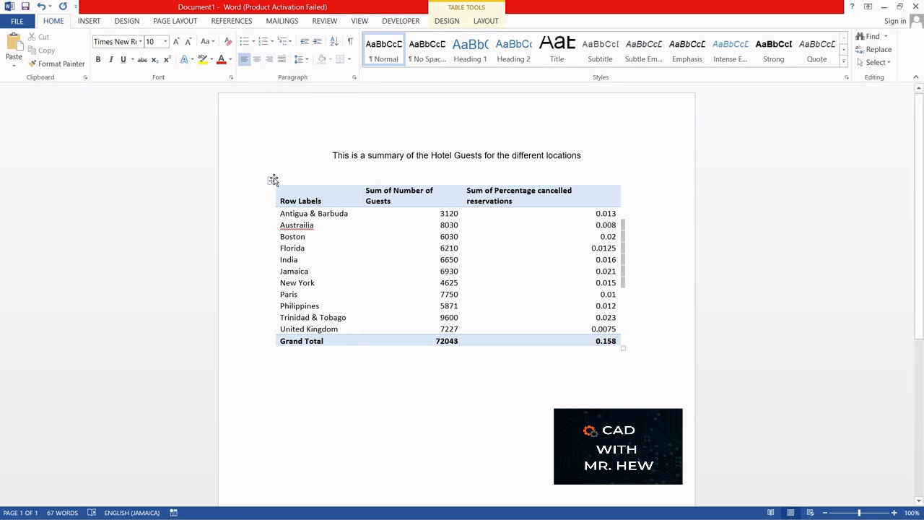
mouse_move(273, 180)
mouse_down()
mouse_move(311, 180)
mouse_move(280, 181)
mouse_up()
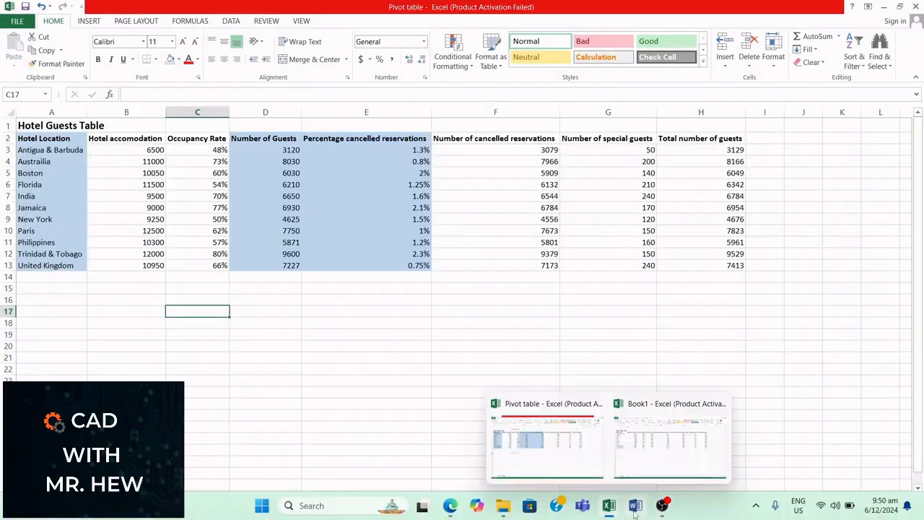
Return to the Word document and place the cursor in the Row Labels cell of the pasted table
click(636, 507)
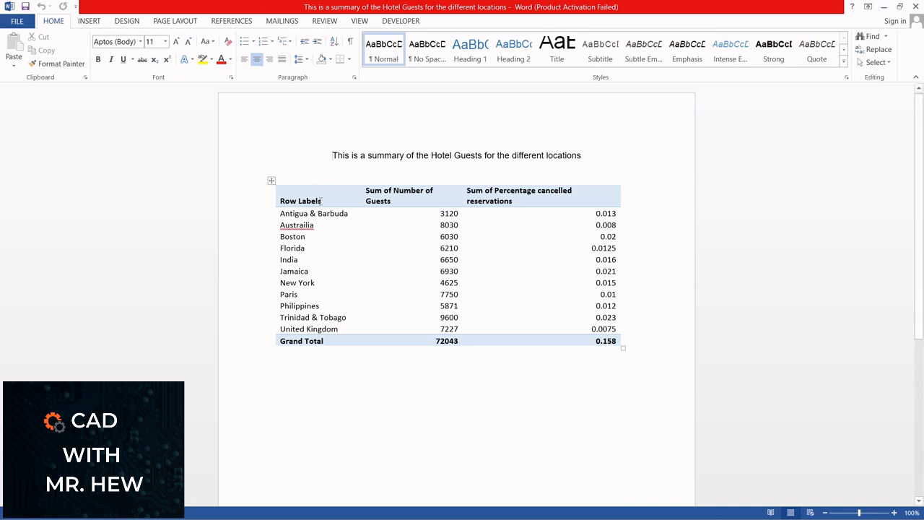
click(322, 199)
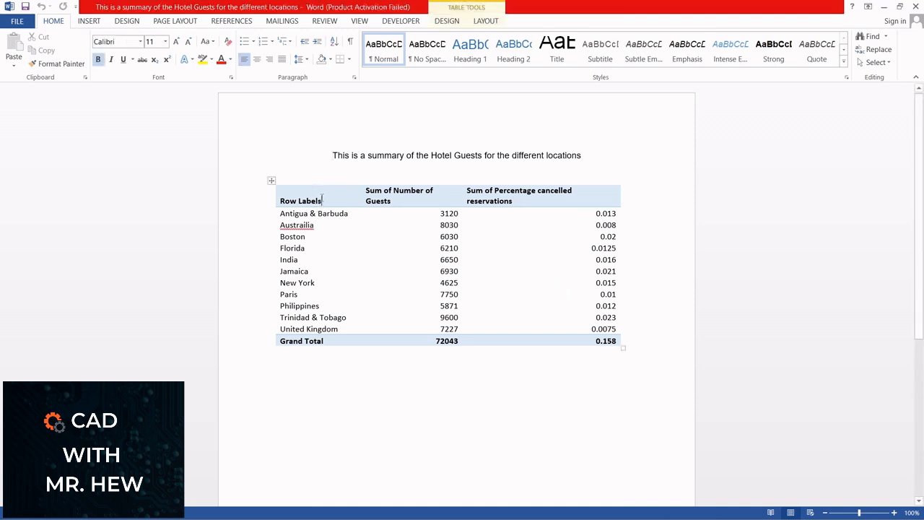
Rename the Row Labels header cell of the pasted table to Hotel Location
key(BackSpace)
key(BackSpace)
key(BackSpace)
key(BackSpace)
key(BackSpace)
key(BackSpace)
key(BackSpace)
key(BackSpace)
key(BackSpace)
key(BackSpace)
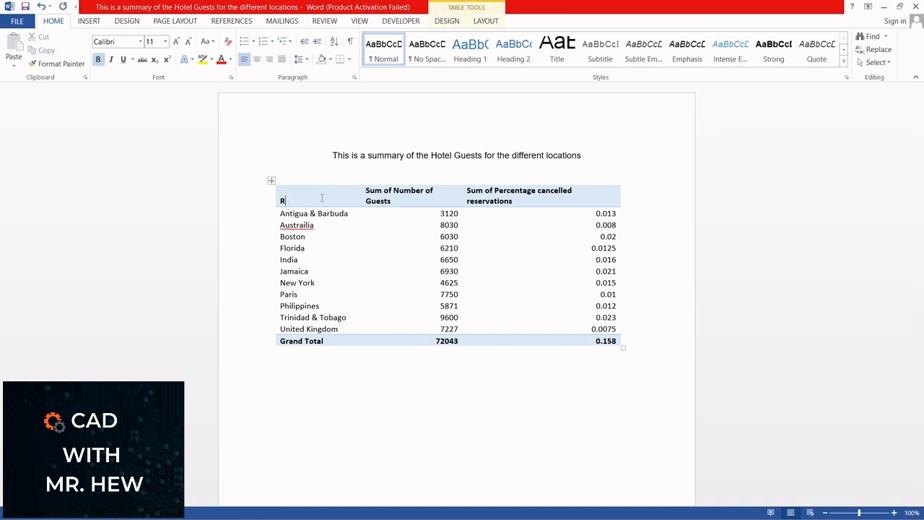
text(Hotel Location)
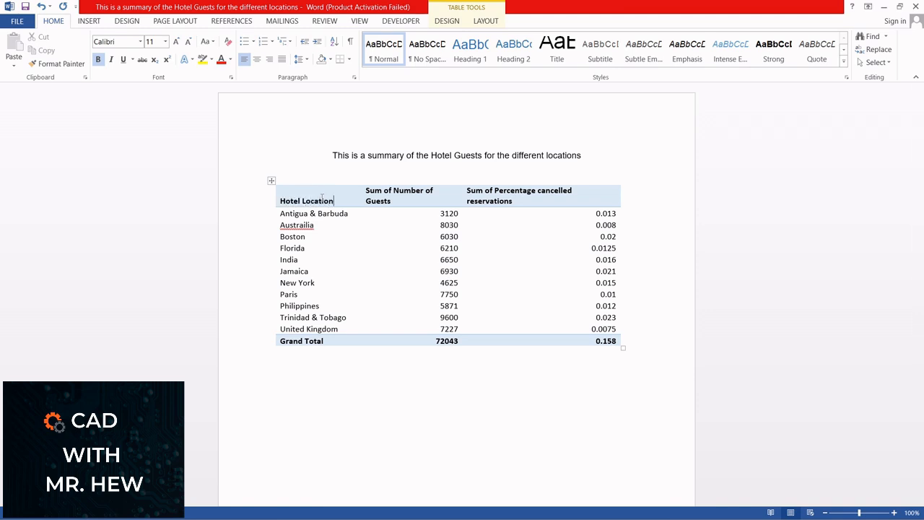
Remove "Sum of" from the Number of Guests and Percentage cancelled reservations headers, then save the document
click(395, 191)
key(BackSpace)
key(BackSpace)
key(BackSpace)
key(BackSpace)
key(BackSpace)
key(BackSpace)
key(BackSpace)
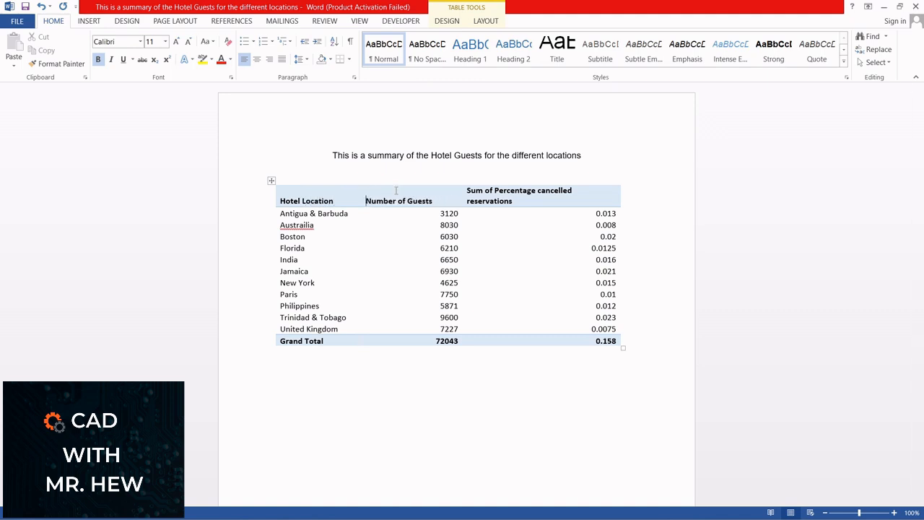
click(494, 190)
key(BackSpace)
key(BackSpace)
key(BackSpace)
key(BackSpace)
key(BackSpace)
key(BackSpace)
key(BackSpace)
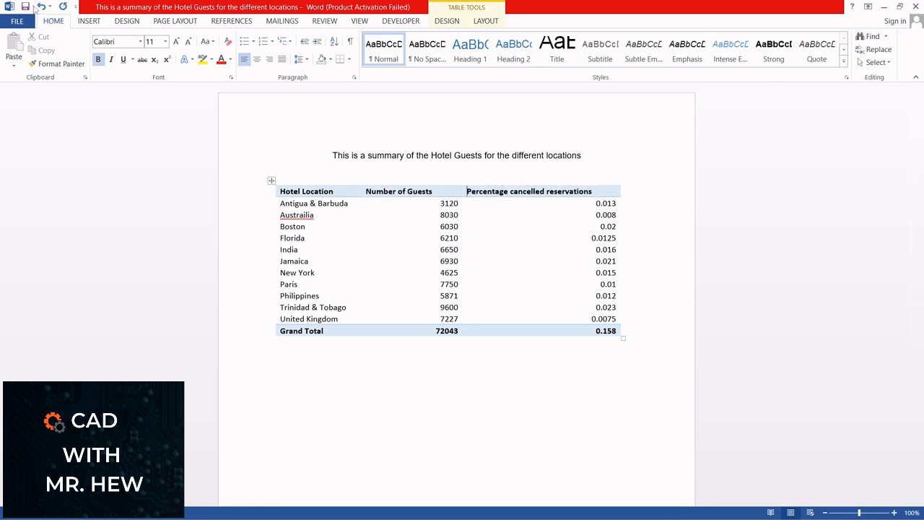
click(25, 6)
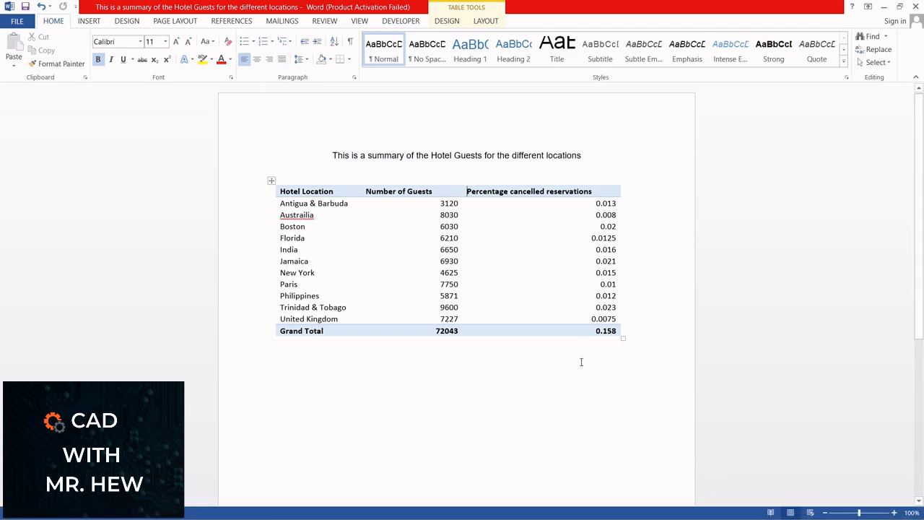
Review the Excel workbooks and the pivot table sheet, returning to the Word document afterwards
mouse_move(612, 509)
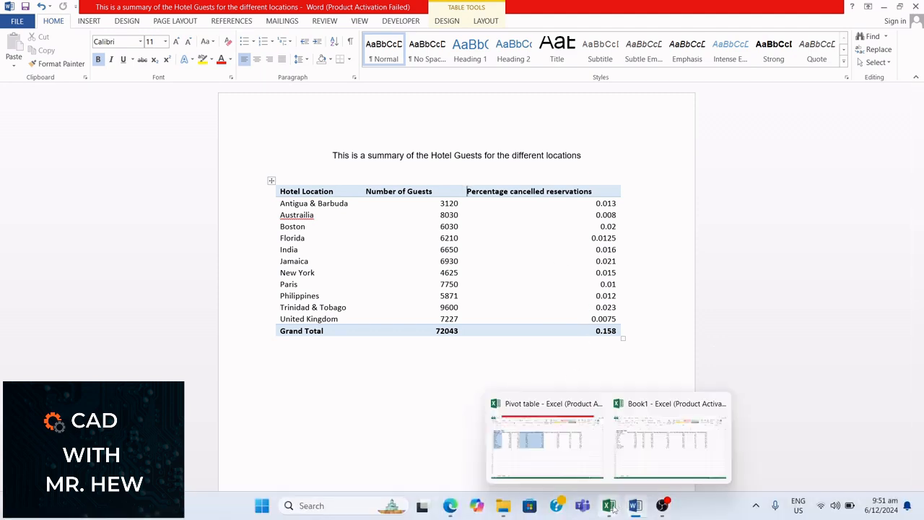
click(654, 442)
mouse_move(622, 511)
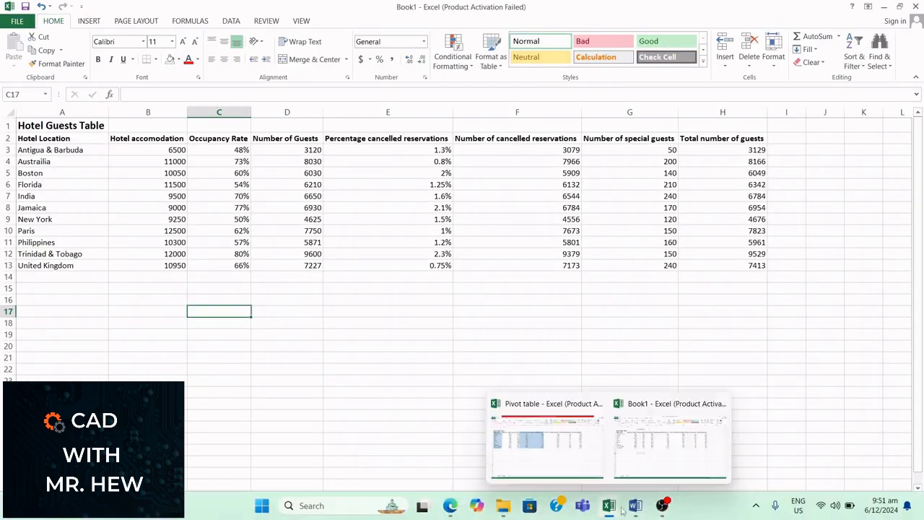
click(575, 465)
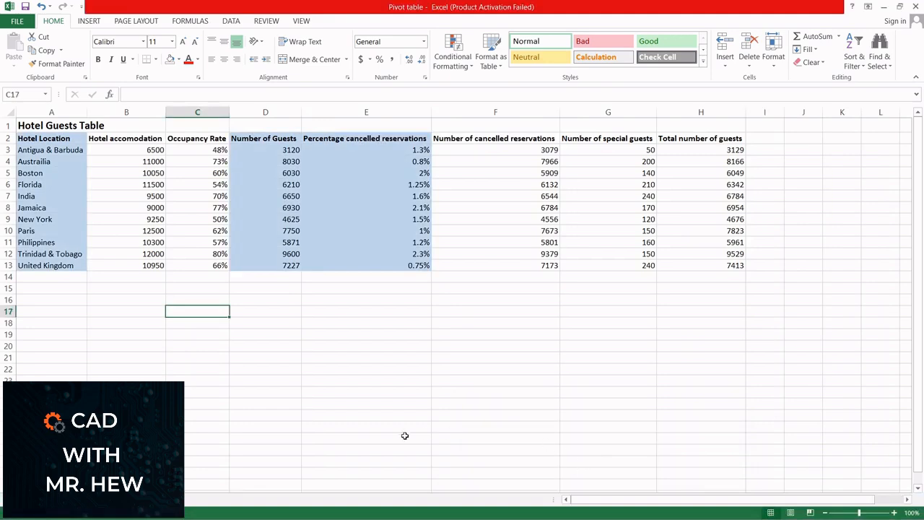
click(63, 499)
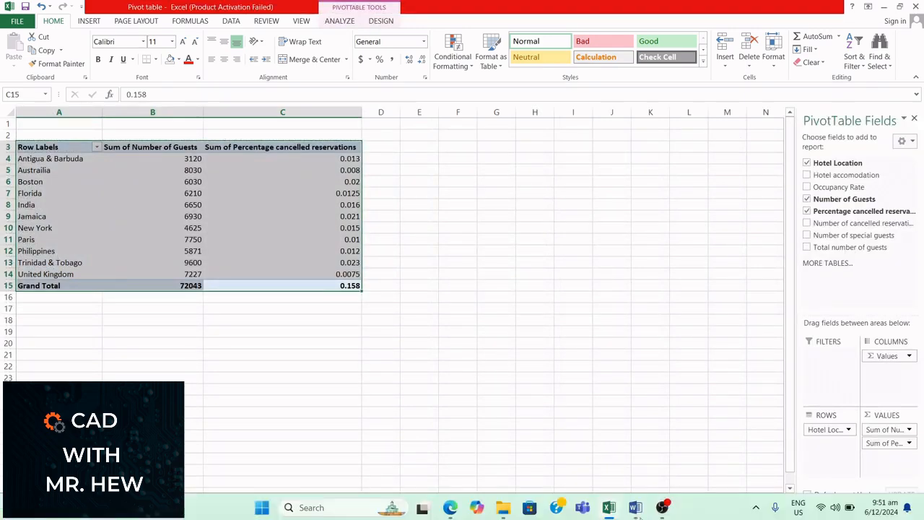
click(634, 508)
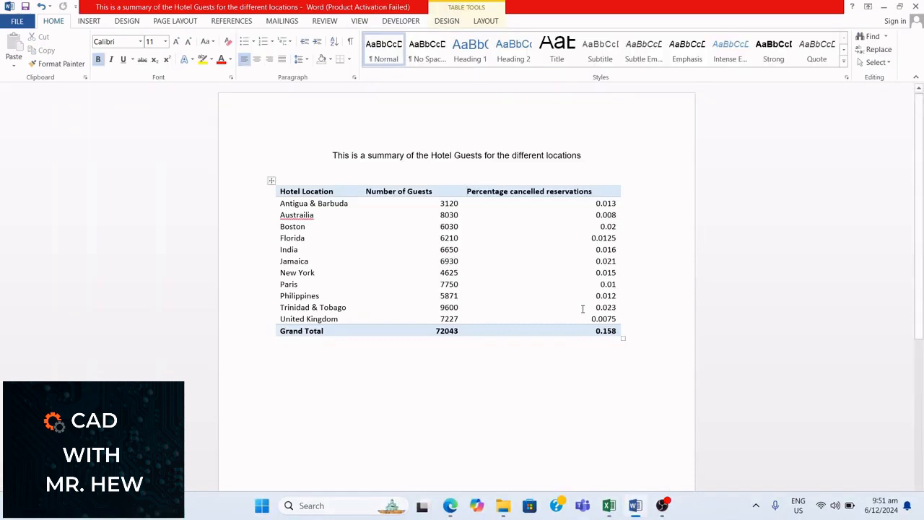